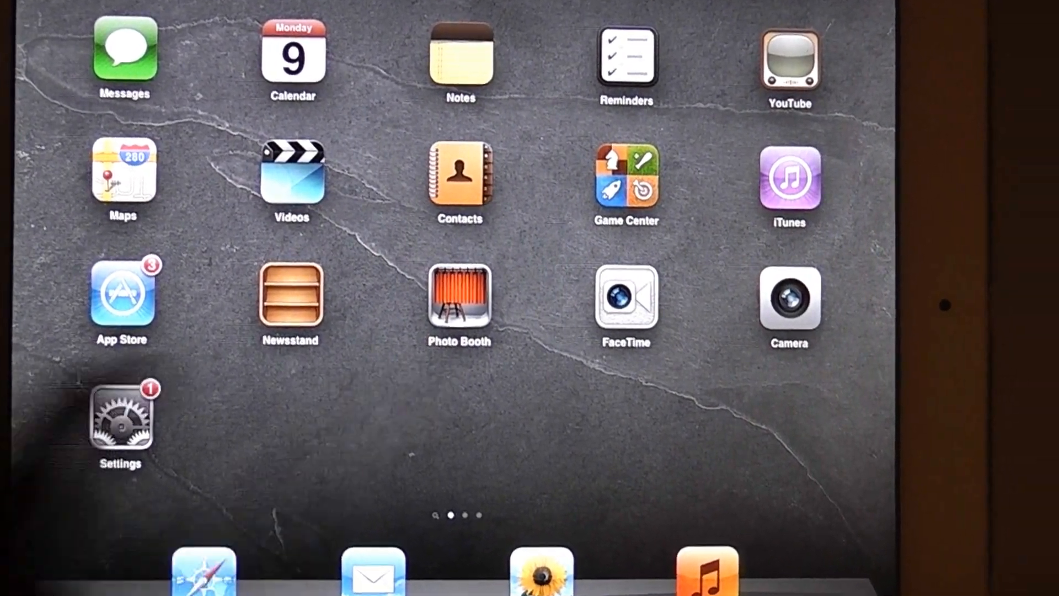
Page through the home screen apps to reach the page with the jailbreak utilities folder
{"action": "left_click_drag", "start_coordinate": [745, 331], "coordinate": [248, 331]}
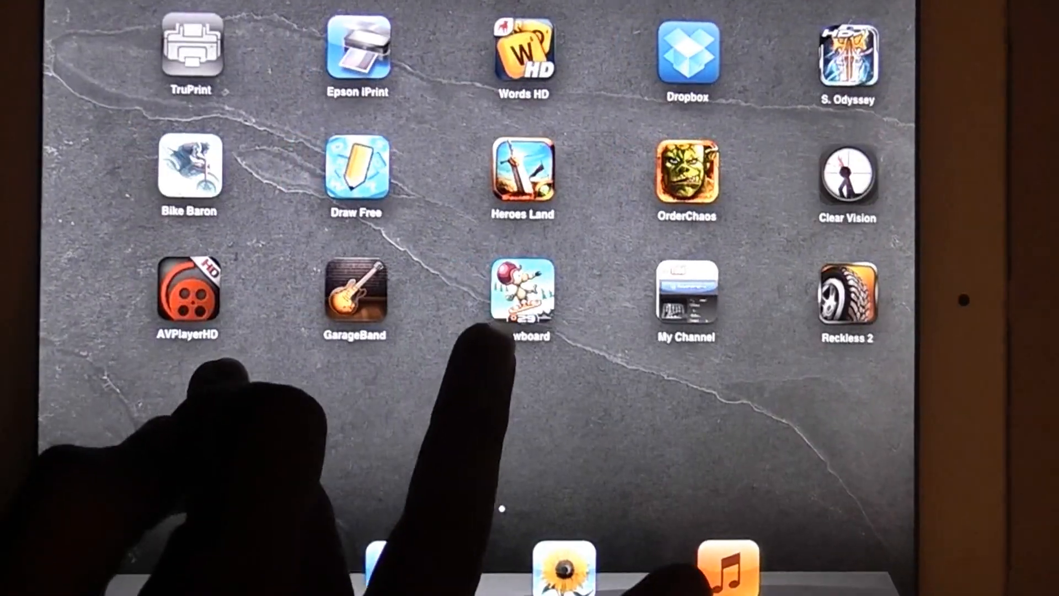
{"action": "left_click_drag", "start_coordinate": [248, 373], "coordinate": [745, 372]}
{"action": "left_click_drag", "start_coordinate": [249, 372], "coordinate": [745, 372]}
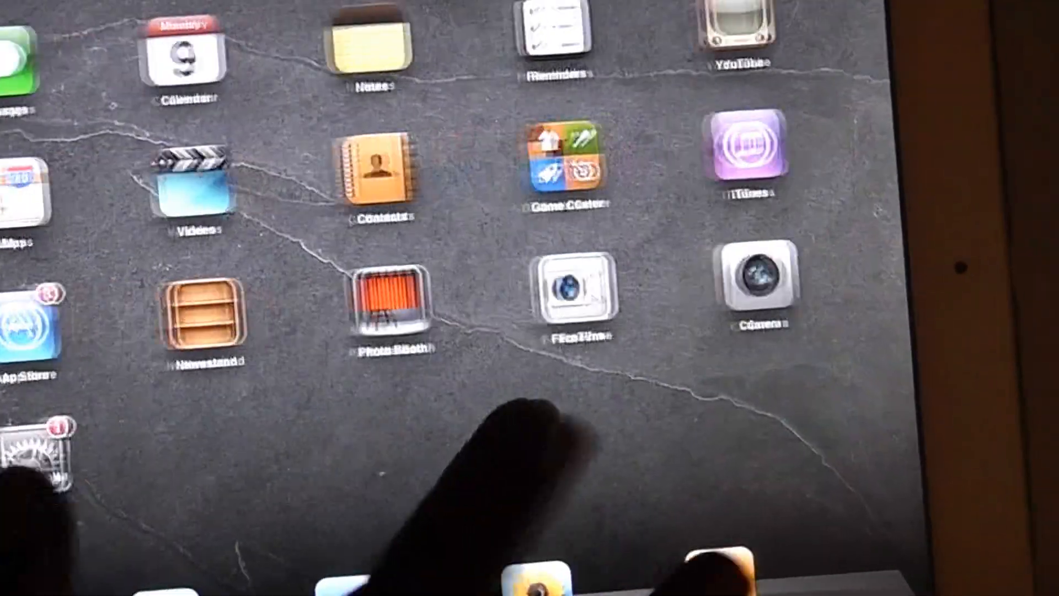
{"action": "left_click_drag", "start_coordinate": [745, 332], "coordinate": [249, 331]}
Launch Cydia from the utilities folder and choose Ignore (Temporary) on the Essential Upgrade alert
{"action": "left_click", "coordinate": [157, 46]}
{"action": "left_click", "coordinate": [490, 191]}
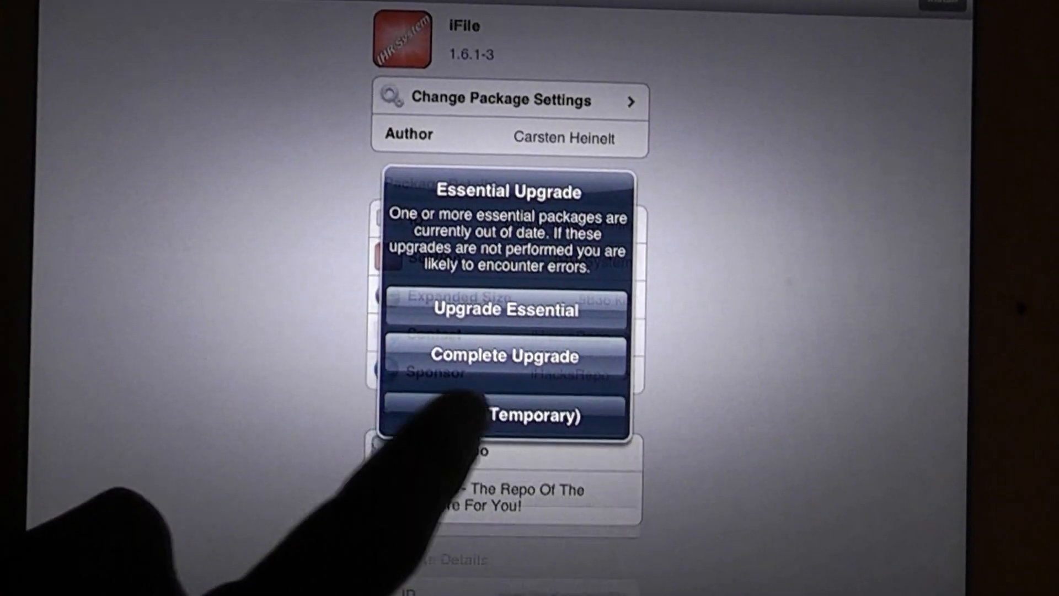
{"action": "left_click", "coordinate": [505, 415]}
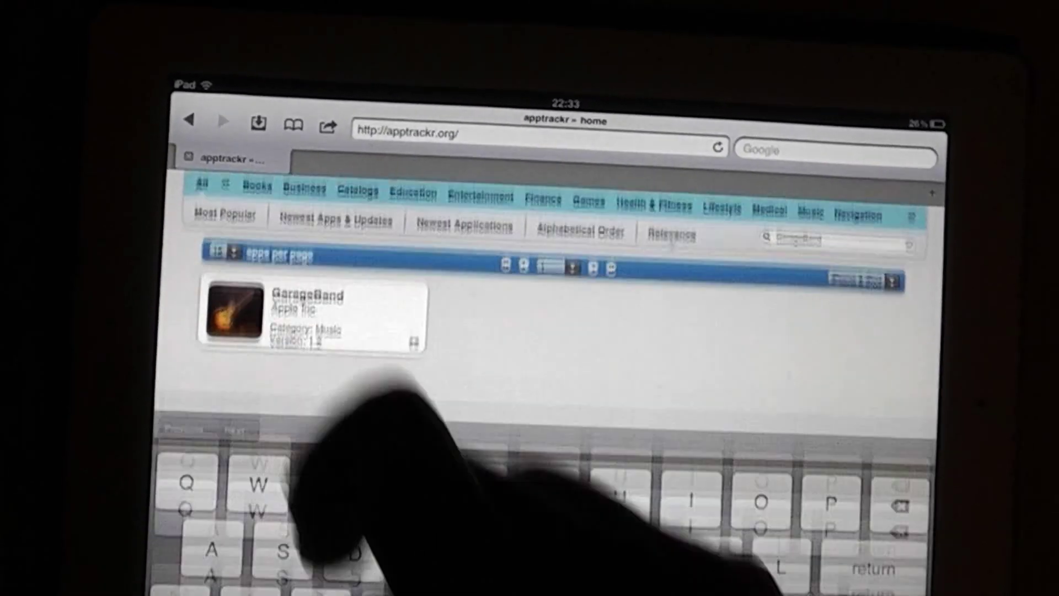
Open the GarageBand result's app page on AppTrackr
{"action": "left_click", "coordinate": [314, 314]}
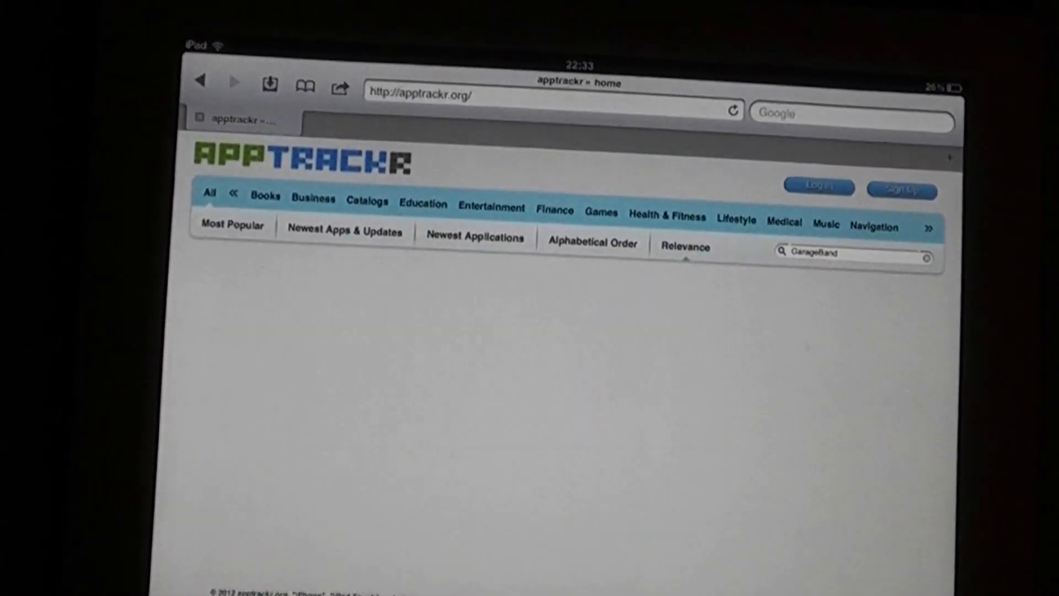
{"action": "scroll", "coordinate": [663, 373], "scroll_direction": "down", "scroll_amount": 5}
{"action": "scroll", "coordinate": [869, 373], "scroll_direction": "down", "scroll_amount": 4}
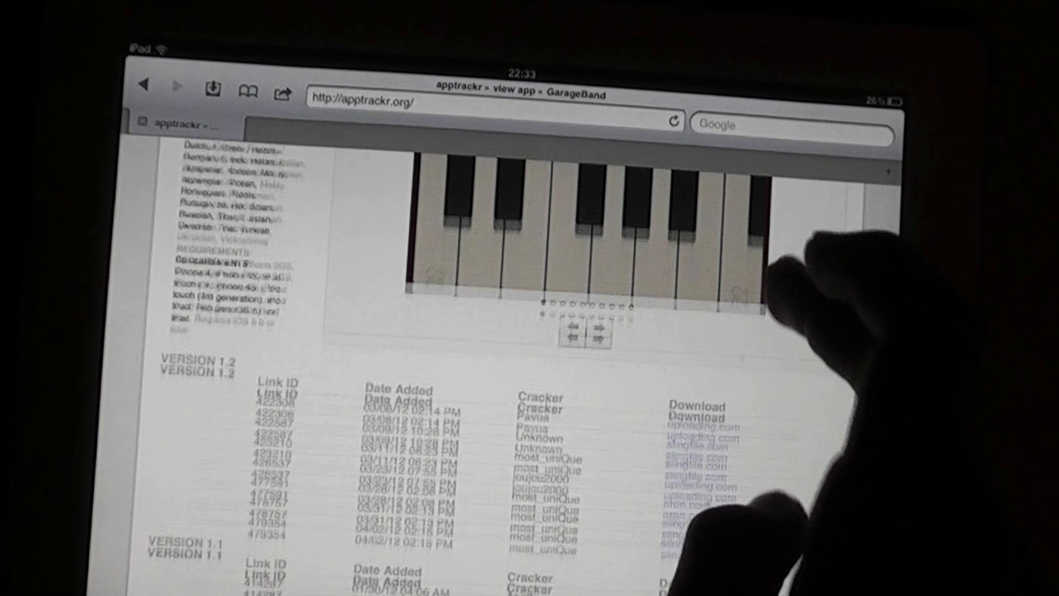
{"action": "scroll", "coordinate": [745, 414], "scroll_direction": "down", "scroll_amount": 4}
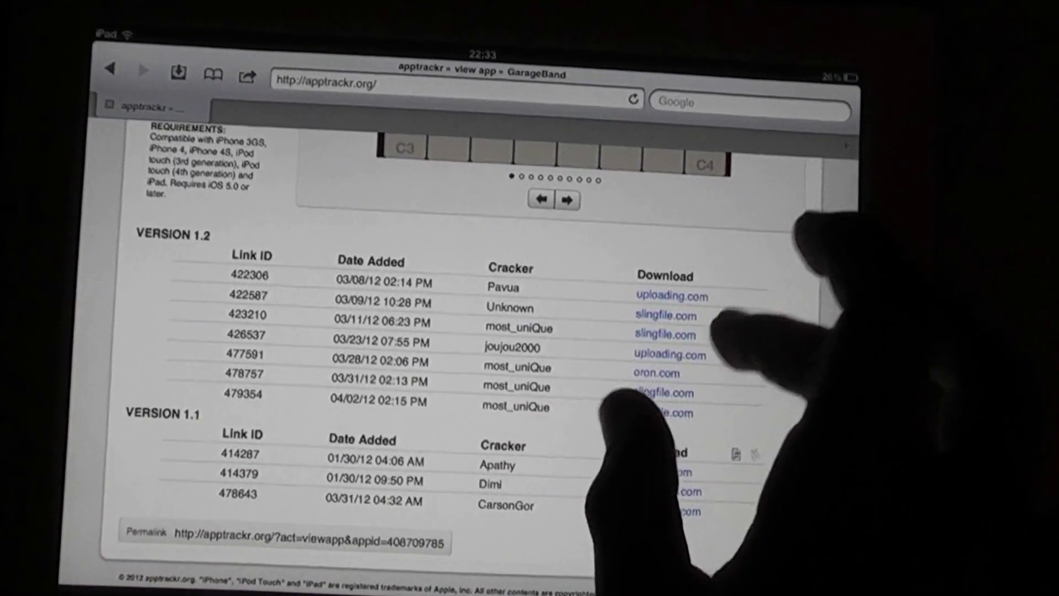
{"action": "scroll", "coordinate": [662, 332], "scroll_direction": "up", "scroll_amount": 1}
{"action": "scroll", "coordinate": [704, 331], "scroll_direction": "up", "scroll_amount": 8}
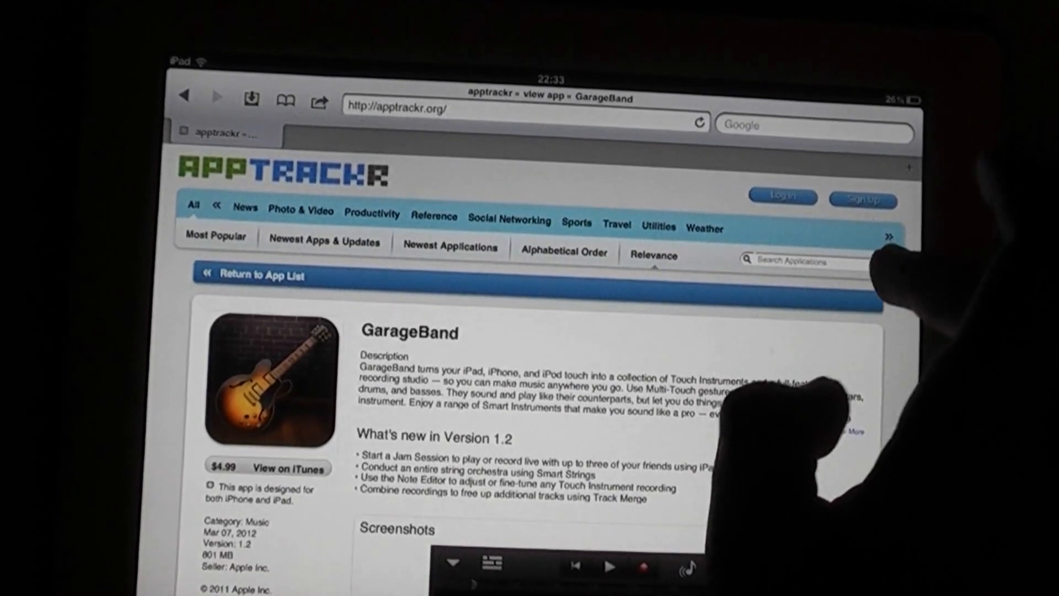
Search AppTrackr for Fruit Ninja and open the first MediaFire link for version 1.7.4
{"action": "left_click", "coordinate": [795, 259]}
{"action": "type", "text": "Fre"}
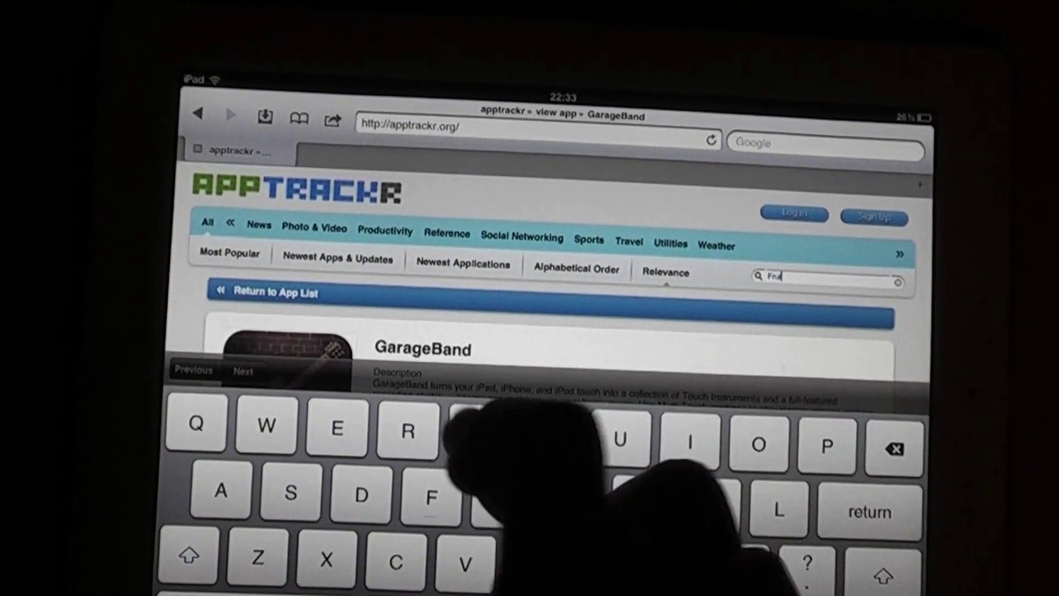
{"action": "type", "text": "t ninja"}
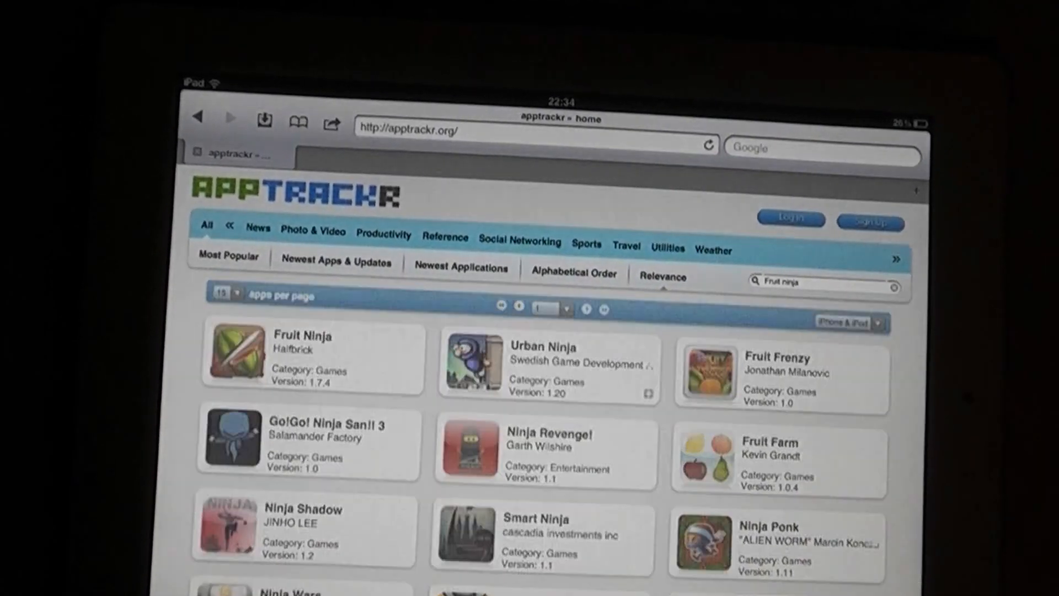
{"action": "scroll", "coordinate": [869, 373], "scroll_direction": "down", "scroll_amount": 8}
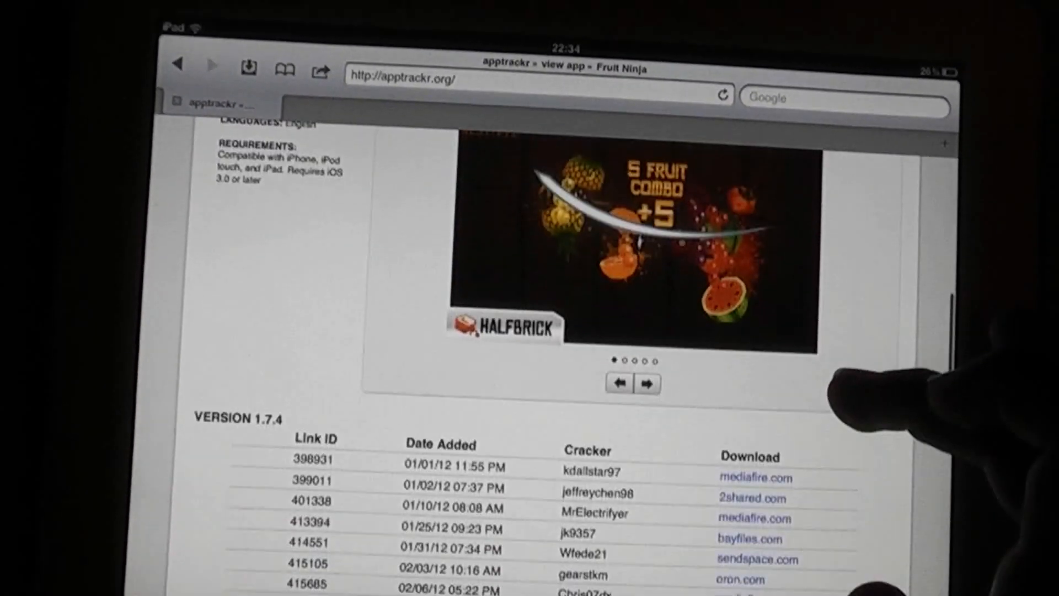
{"action": "left_click", "coordinate": [750, 383]}
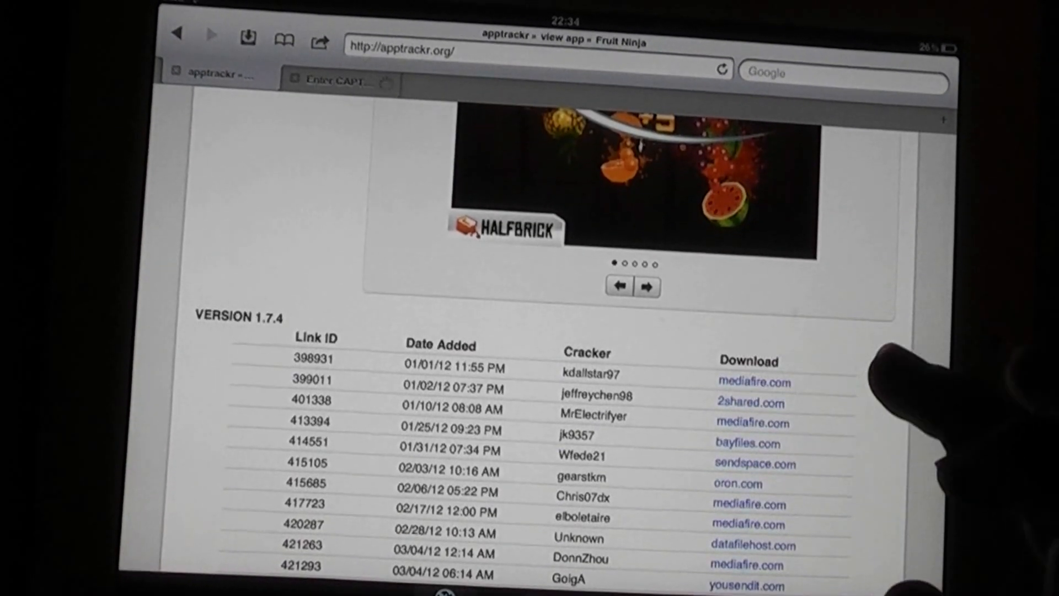
Enter the captcha code on the new tab and submit the first answer
{"action": "left_click", "coordinate": [339, 80]}
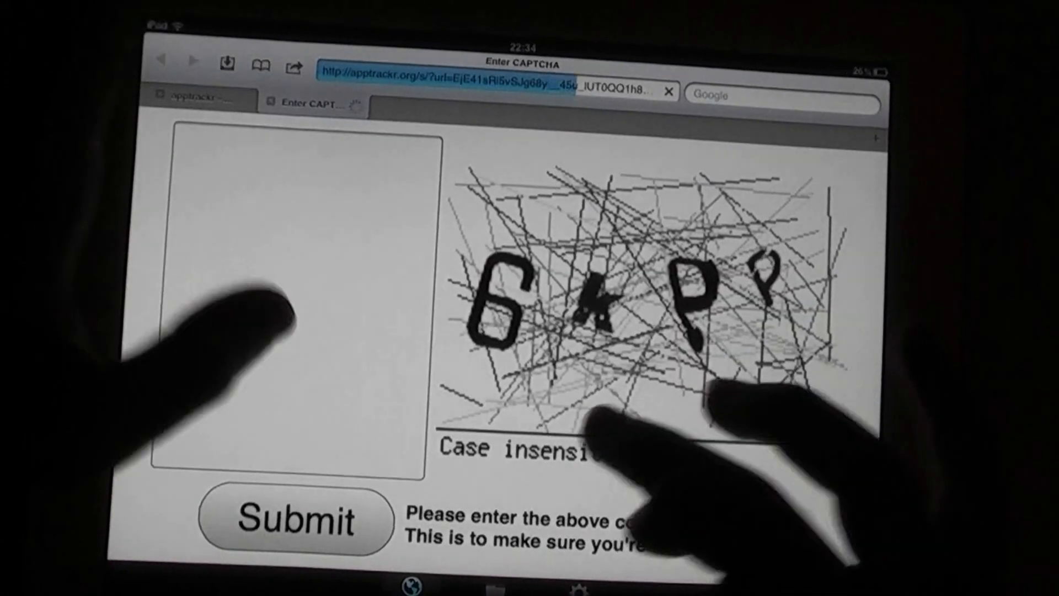
{"action": "left_click", "coordinate": [307, 240]}
{"action": "left_click", "coordinate": [157, 580]}
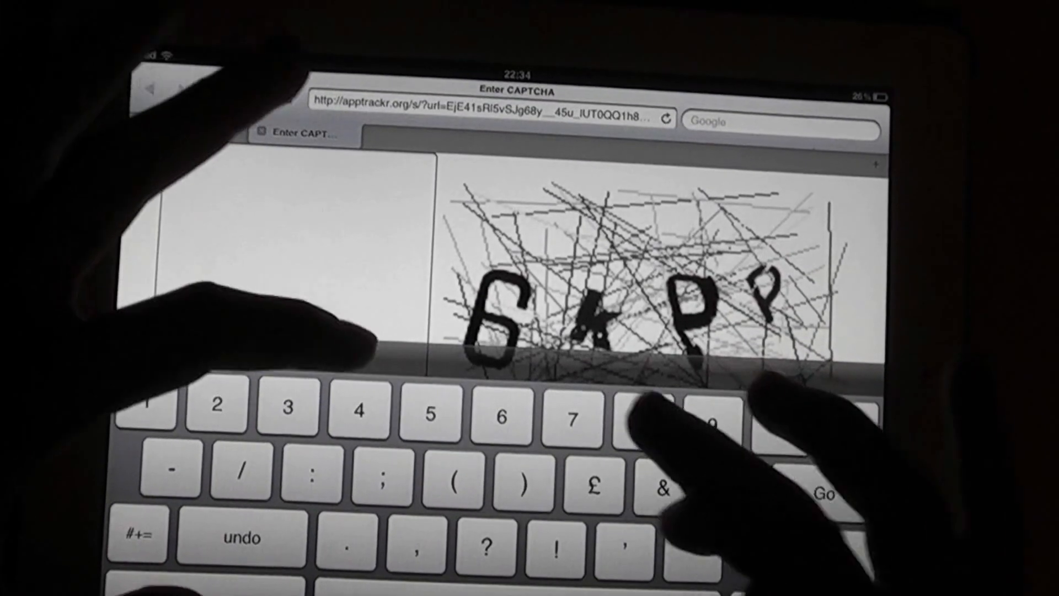
{"action": "type", "text": "5kp"}
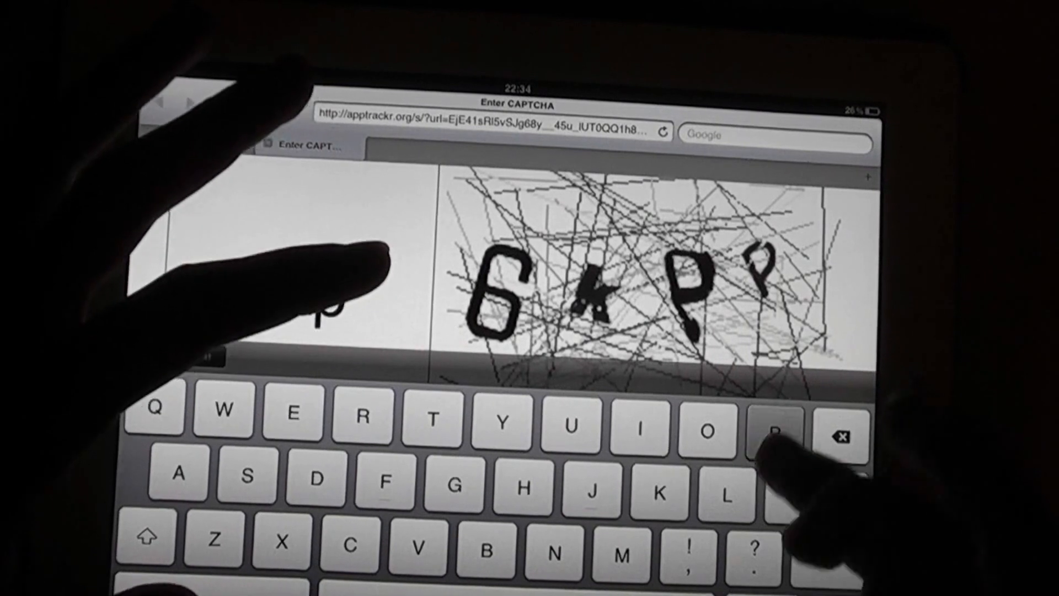
{"action": "type", "text": "p"}
{"action": "left_click", "coordinate": [844, 580]}
{"action": "left_click", "coordinate": [306, 498]}
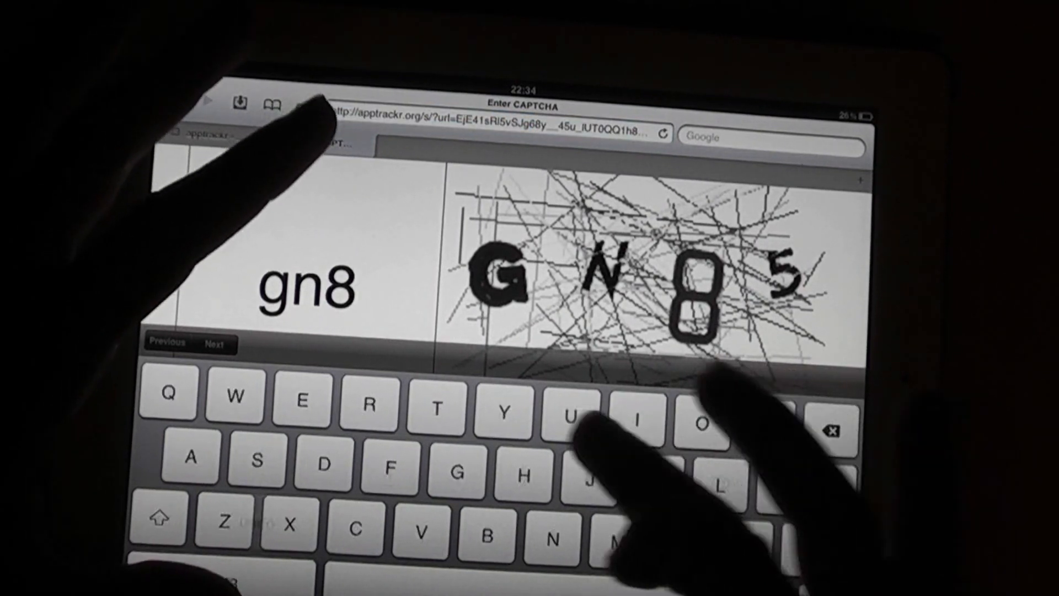
{"action": "type", "text": "5"}
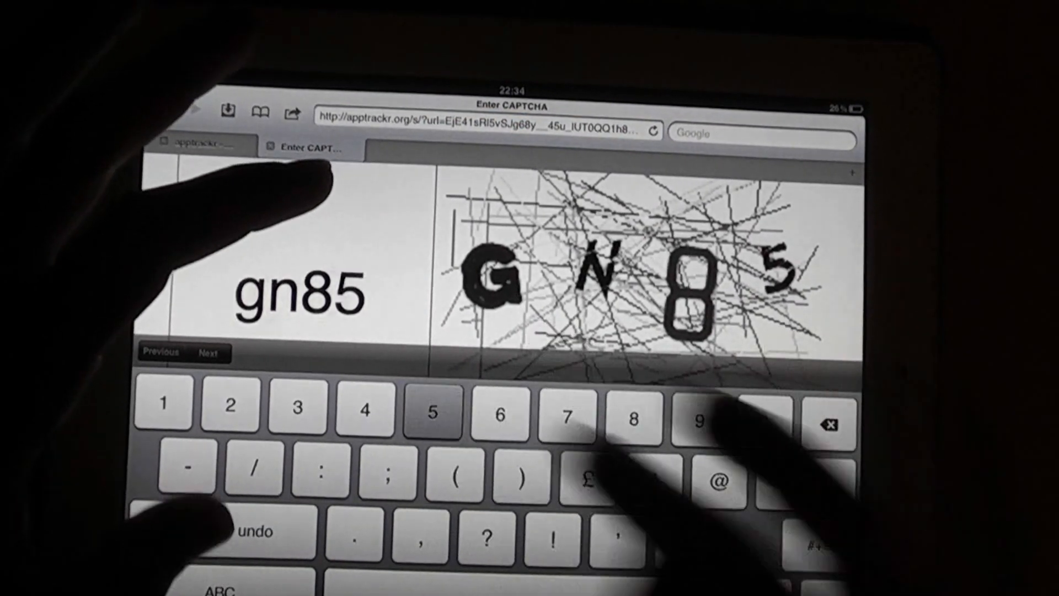
Submit the second captcha answer so the MediaFire page for Fruit Ninja v1.7.4 loads
{"action": "left_click", "coordinate": [845, 580]}
{"action": "left_click", "coordinate": [265, 564]}
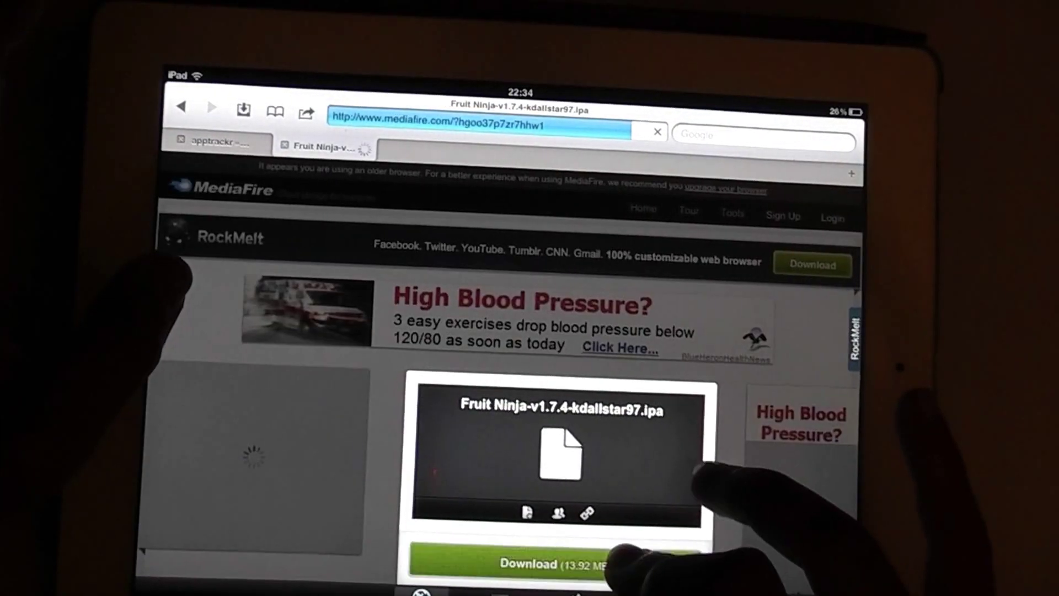
{"action": "left_click", "coordinate": [554, 564]}
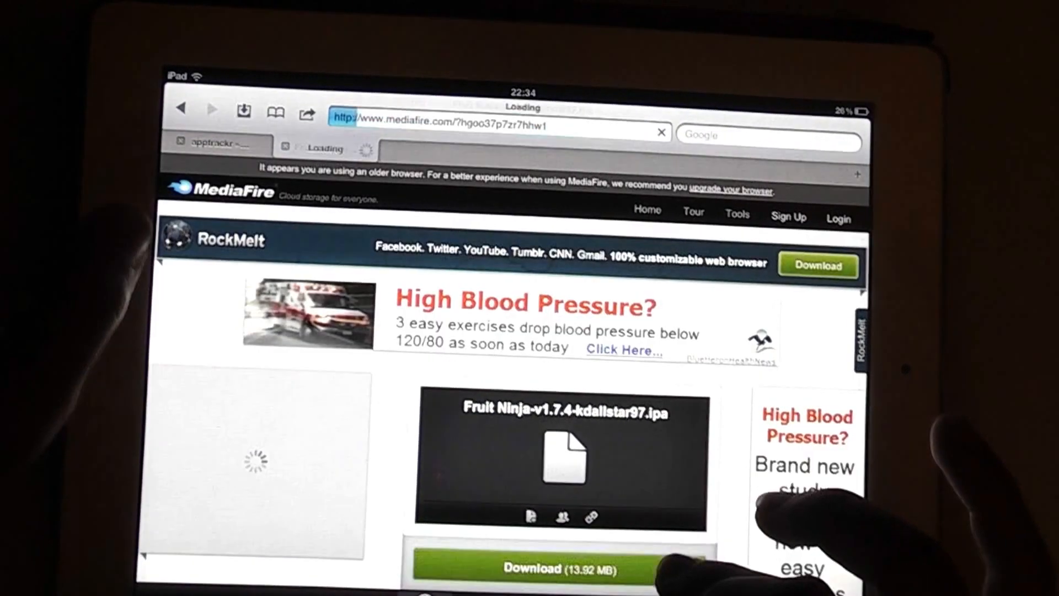
{"action": "left_click", "coordinate": [268, 219]}
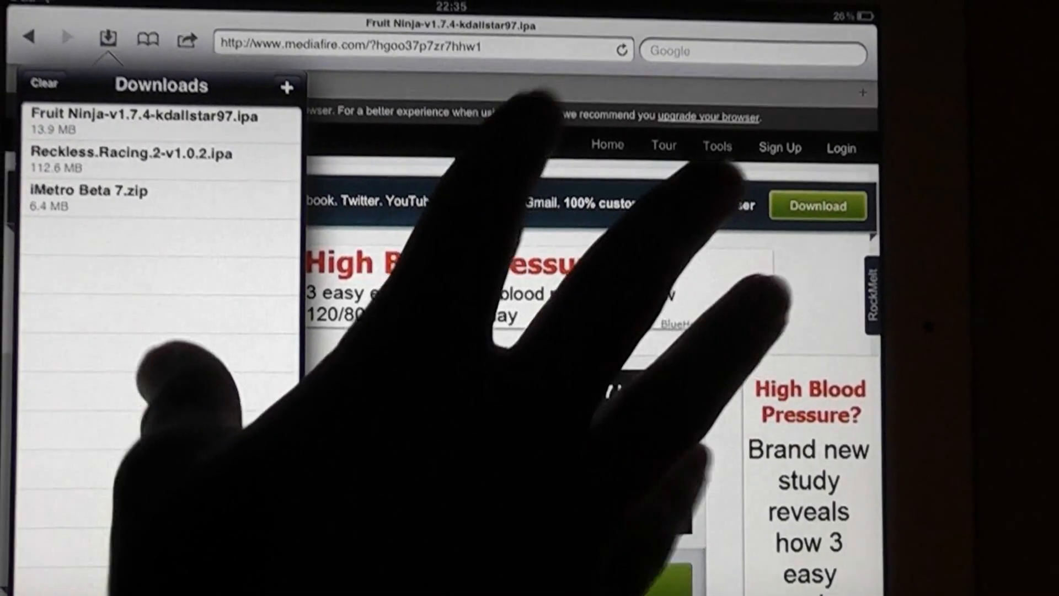
Return to the home screen and launch iFile from the jailbreak utilities folder
{"action": "key", "text": "super"}
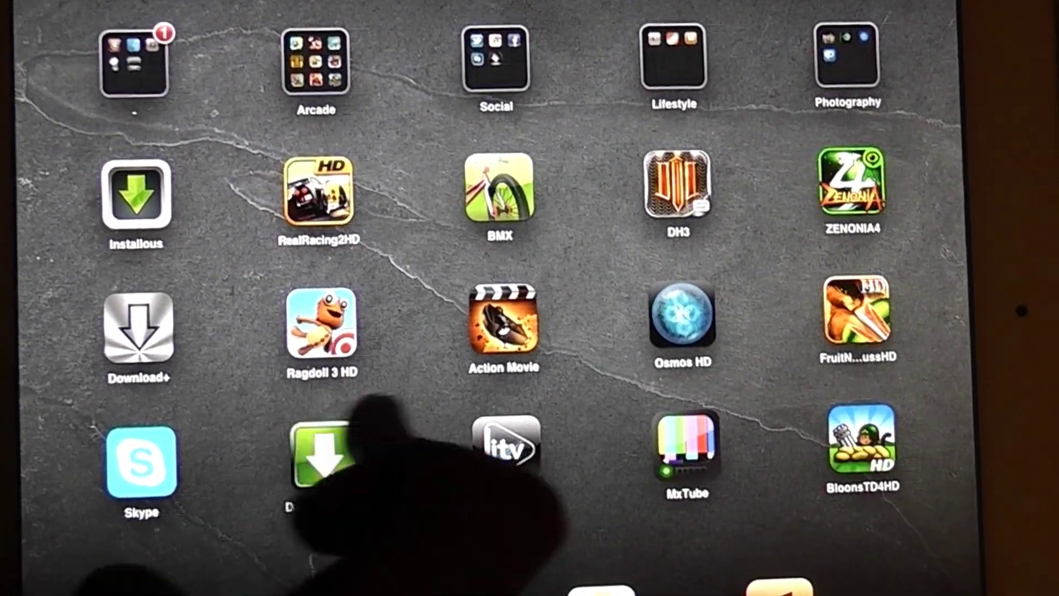
{"action": "left_click_drag", "start_coordinate": [745, 331], "coordinate": [248, 331]}
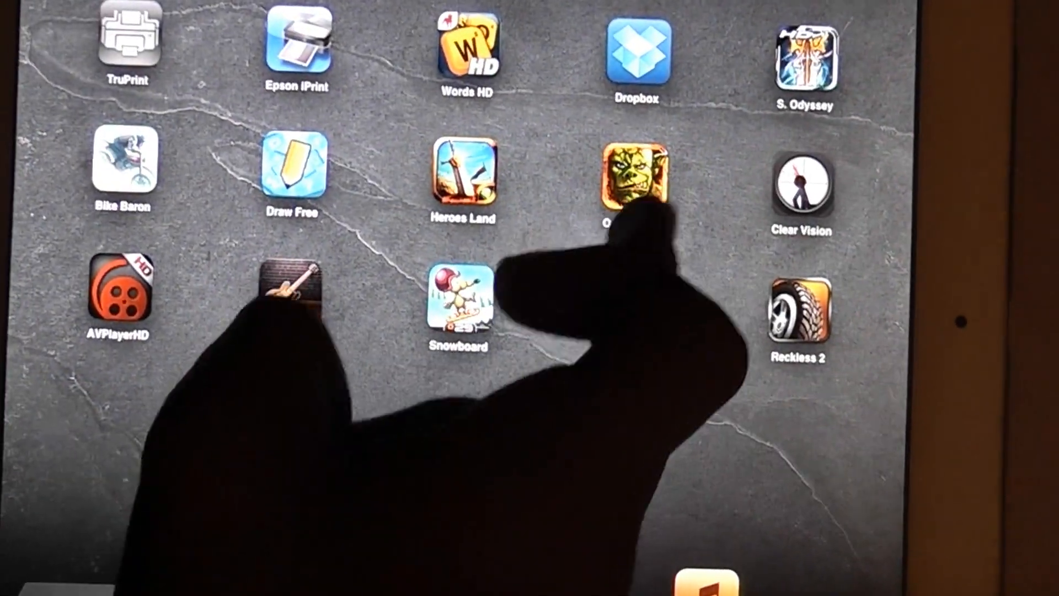
{"action": "left_click_drag", "start_coordinate": [331, 332], "coordinate": [828, 332]}
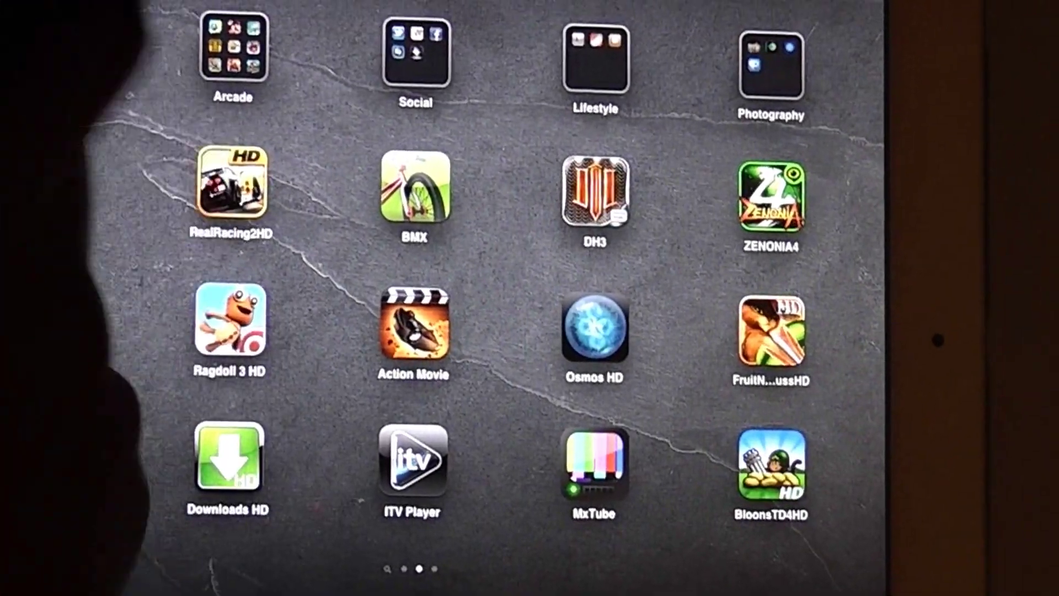
{"action": "left_click", "coordinate": [50, 431]}
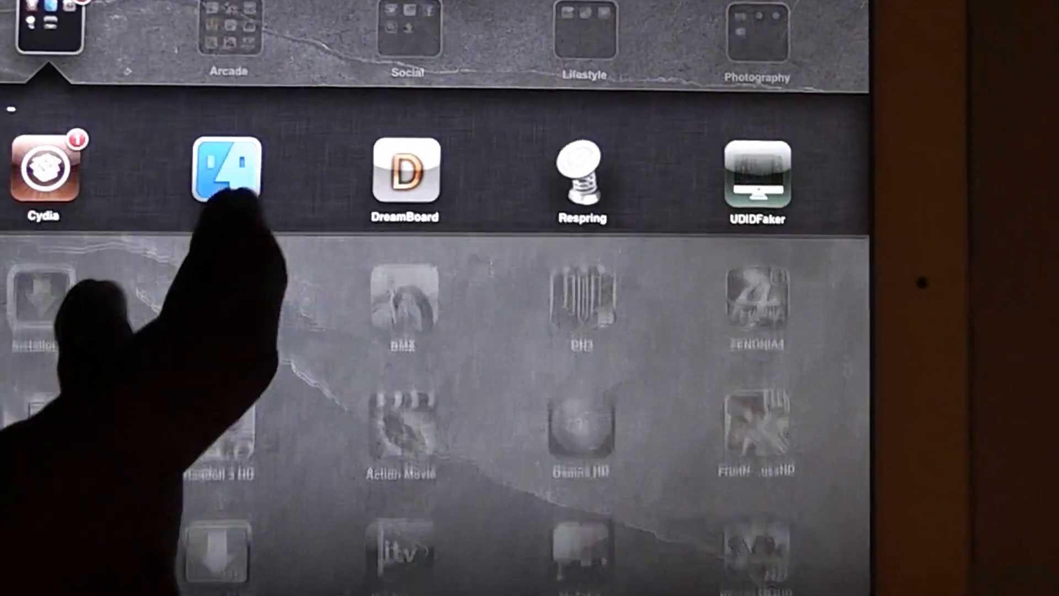
{"action": "left_click", "coordinate": [220, 178]}
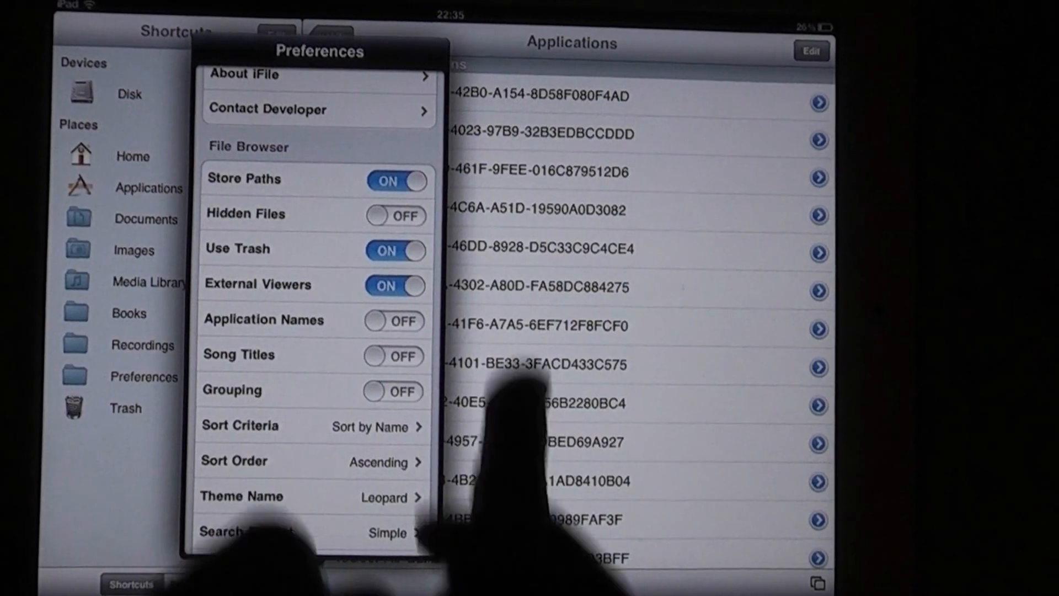
Switch Application Names ON in iFile Preferences and close the popover
{"action": "left_click", "coordinate": [404, 321]}
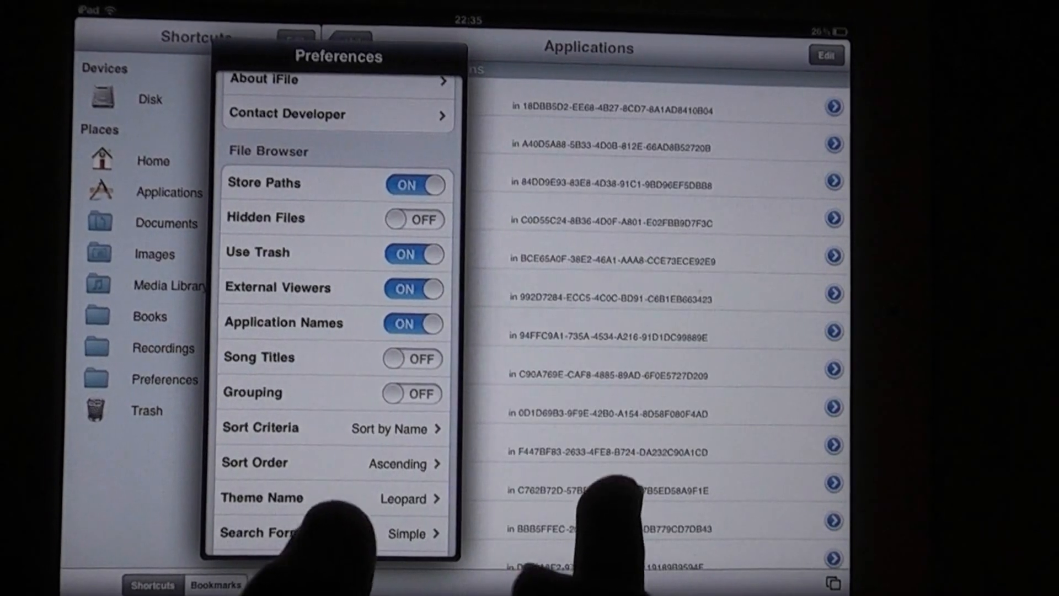
{"action": "left_click", "coordinate": [579, 464]}
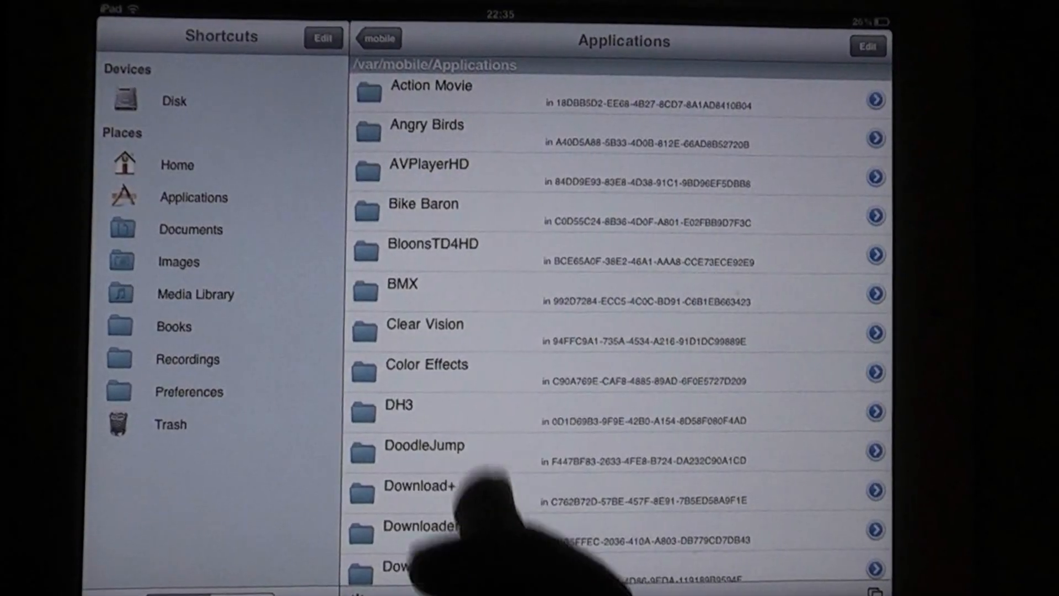
Navigate into the Downloads HD app's Documents folder
{"action": "left_click_drag", "start_coordinate": [489, 530], "coordinate": [489, 415]}
{"action": "left_click", "coordinate": [451, 485]}
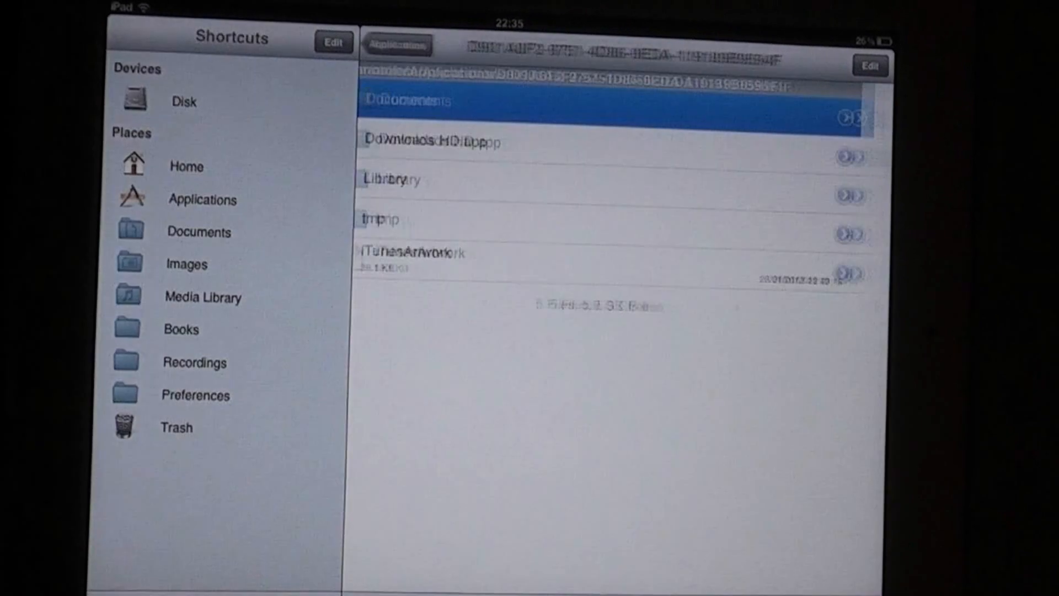
{"action": "left_click", "coordinate": [497, 104]}
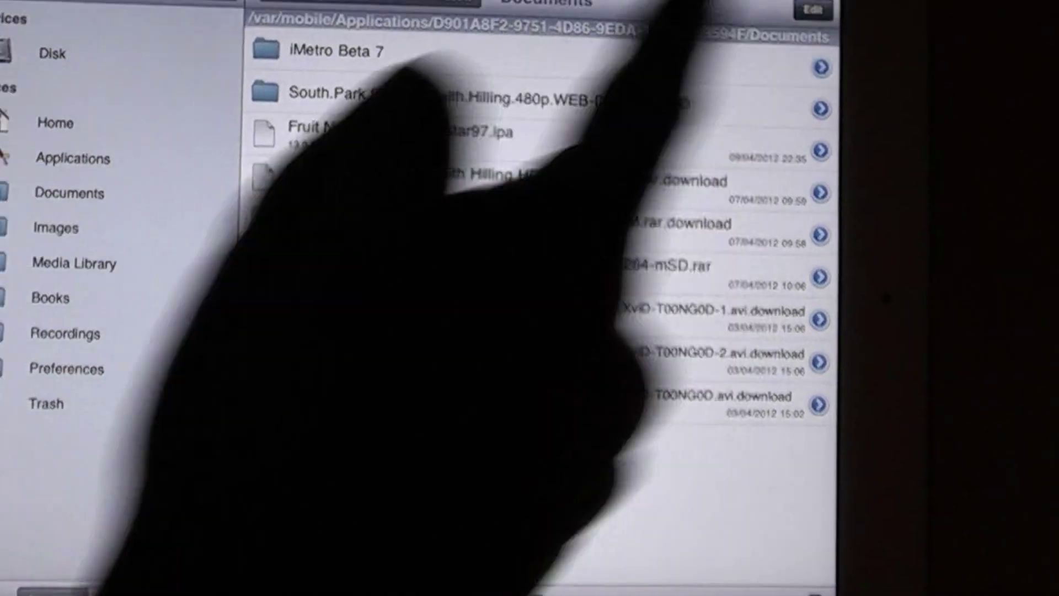
Select the Fruit Ninja .ipa in edit mode and copy it
{"action": "left_click", "coordinate": [942, 50]}
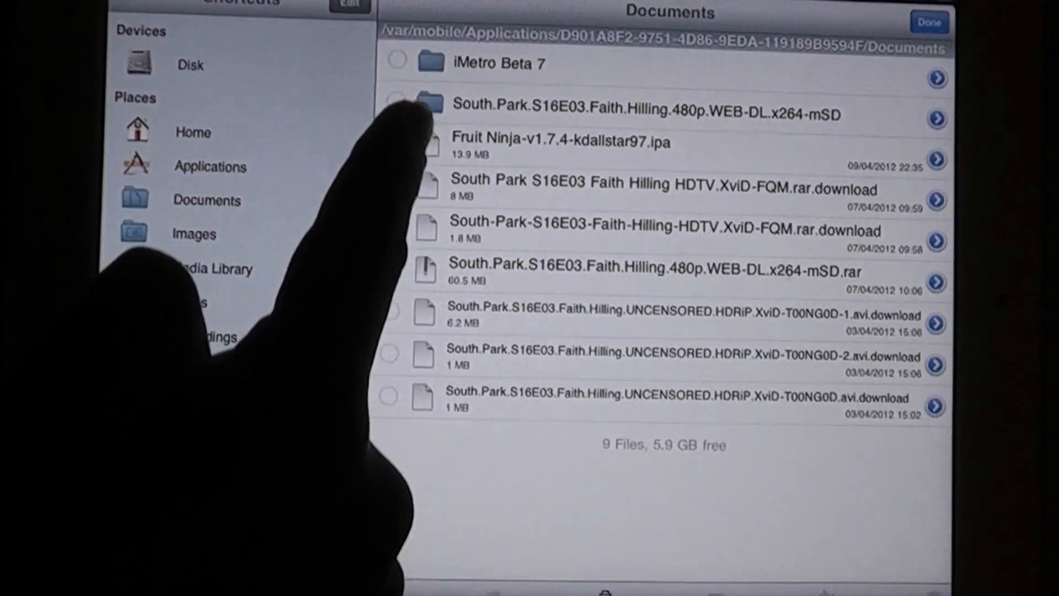
{"action": "left_click", "coordinate": [397, 103]}
{"action": "left_click", "coordinate": [397, 104]}
{"action": "left_click", "coordinate": [395, 143]}
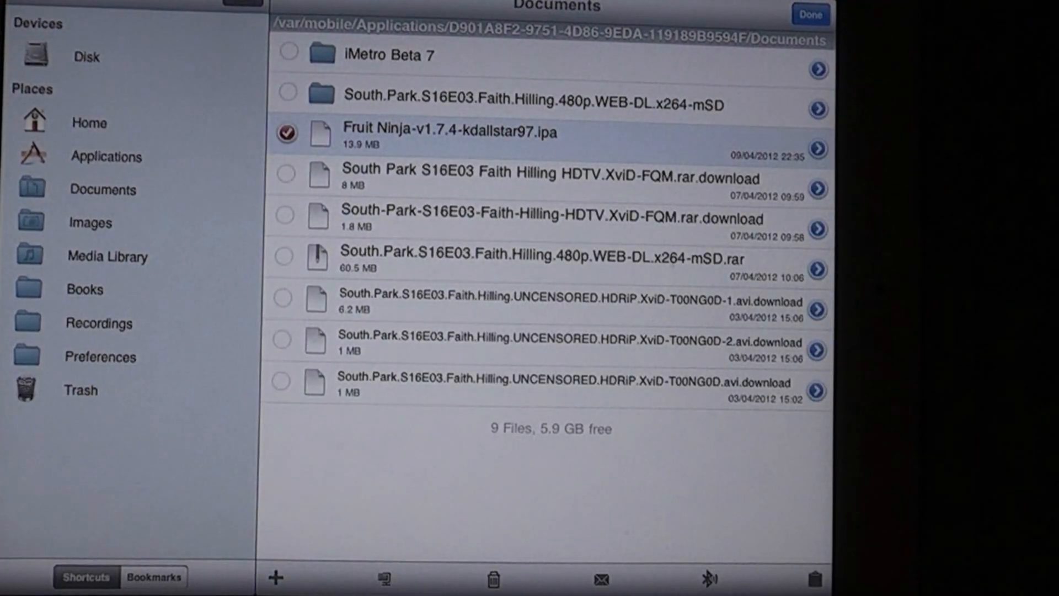
{"action": "left_click", "coordinate": [679, 534]}
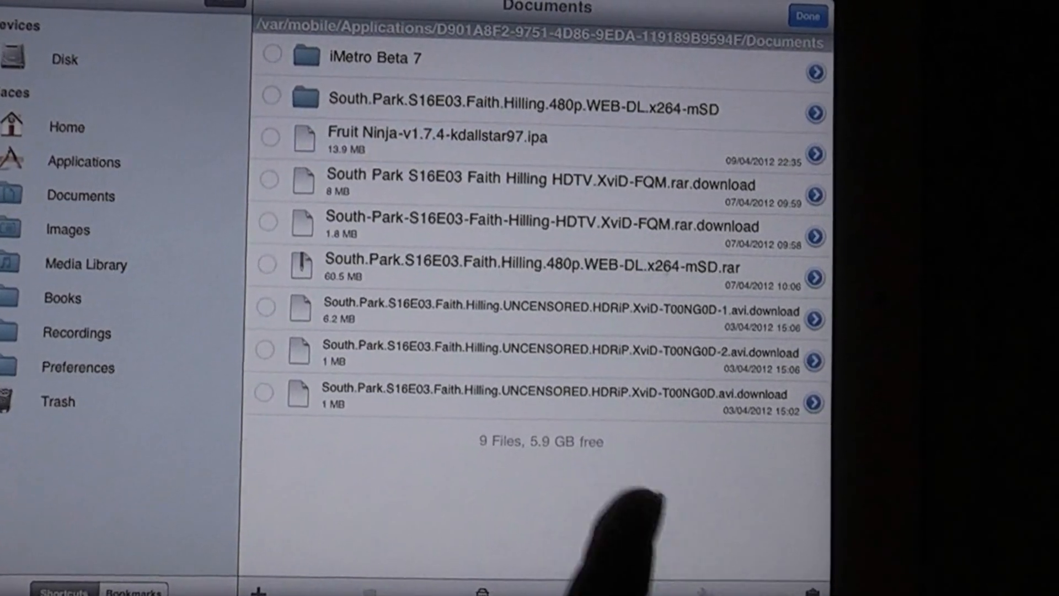
{"action": "left_click", "coordinate": [812, 15]}
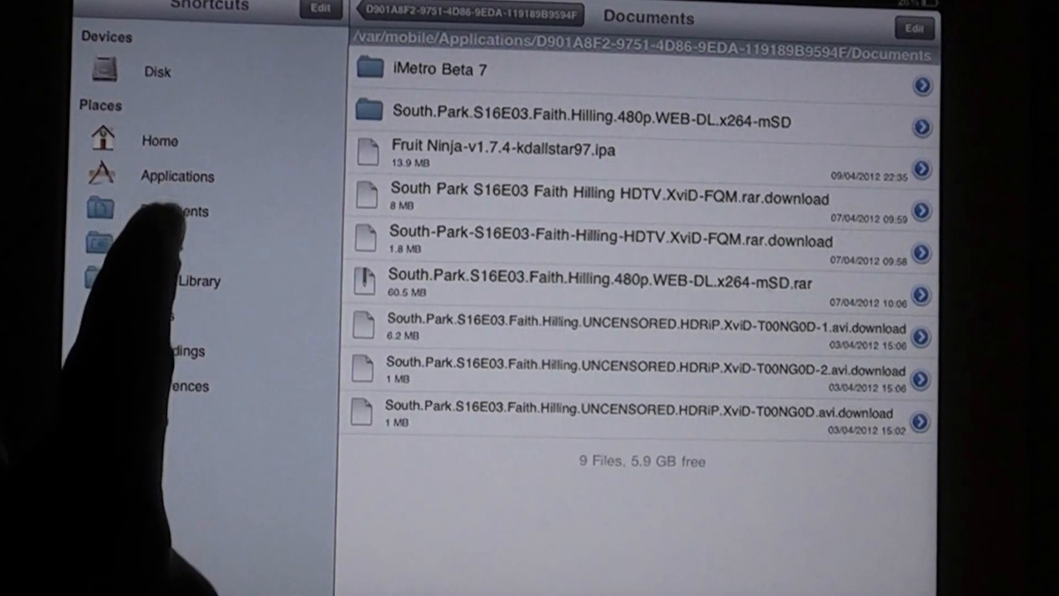
Navigate to Documents > Installous > Downloads in iFile
{"action": "left_click", "coordinate": [210, 211]}
{"action": "left_click", "coordinate": [531, 79]}
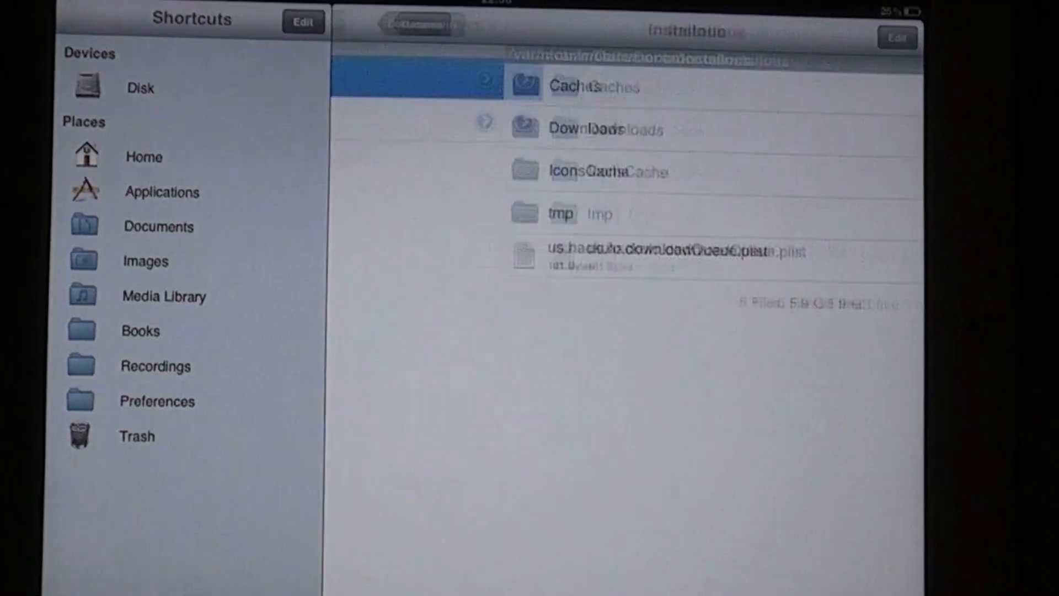
{"action": "left_click", "coordinate": [496, 116]}
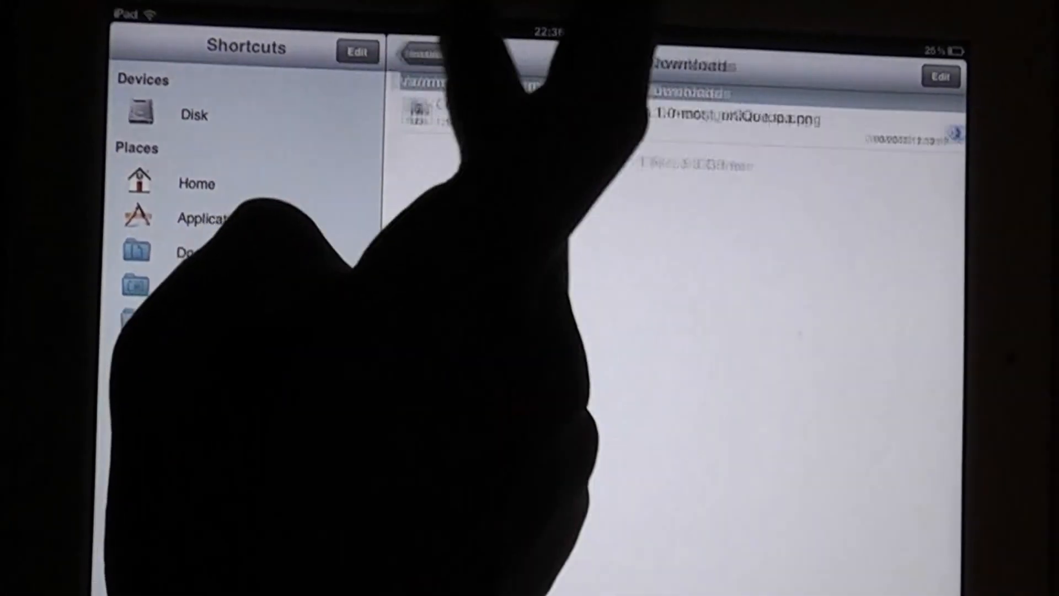
{"action": "left_click", "coordinate": [261, 35]}
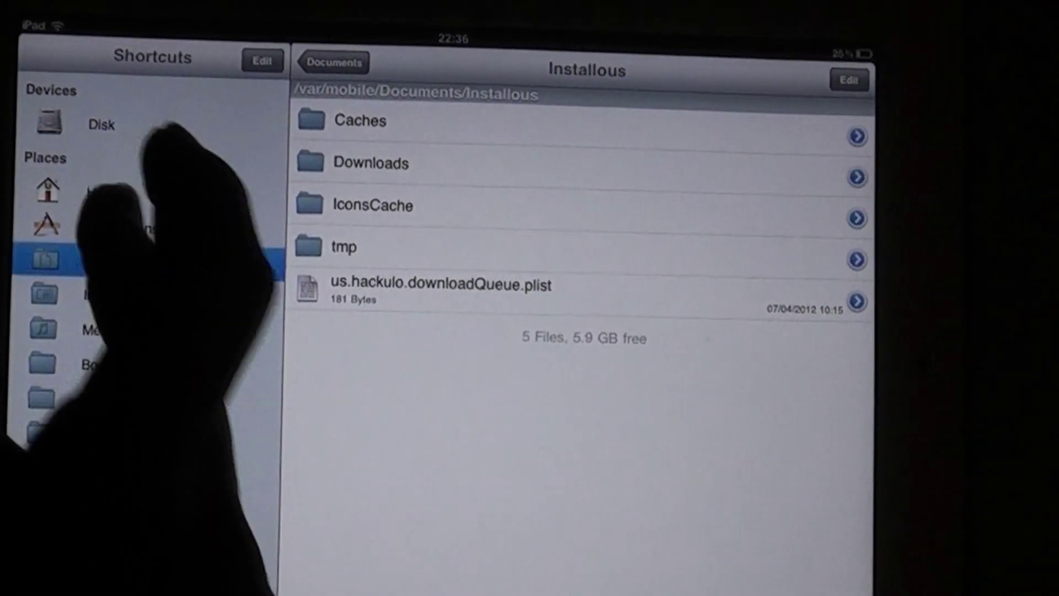
{"action": "left_click", "coordinate": [99, 259]}
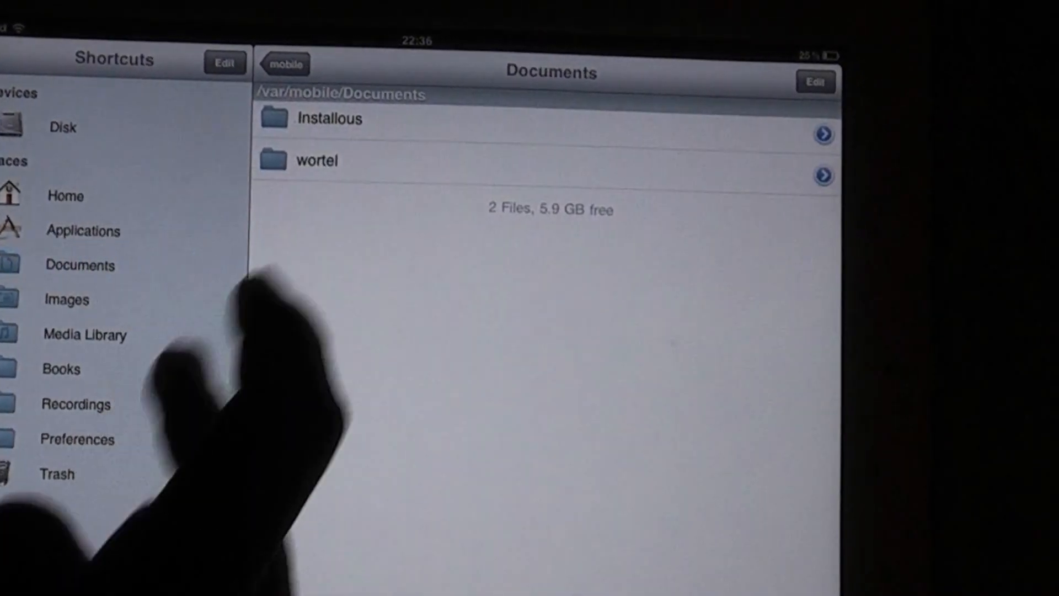
{"action": "left_click", "coordinate": [331, 112]}
{"action": "left_click", "coordinate": [463, 157]}
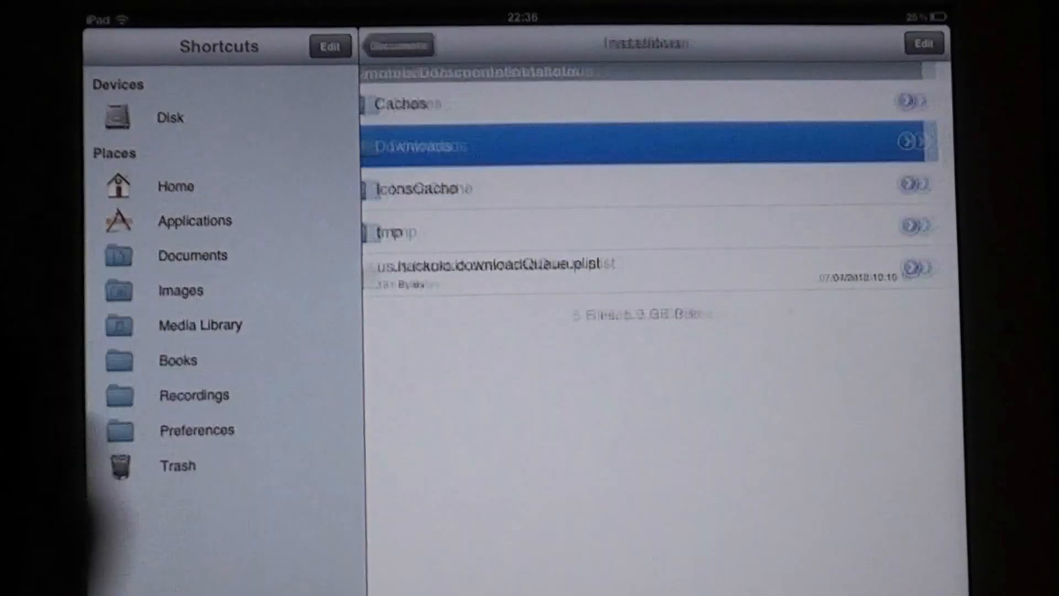
Paste the Fruit Ninja .ipa into the Installous Downloads folder and finish editing
{"action": "left_click", "coordinate": [896, 73]}
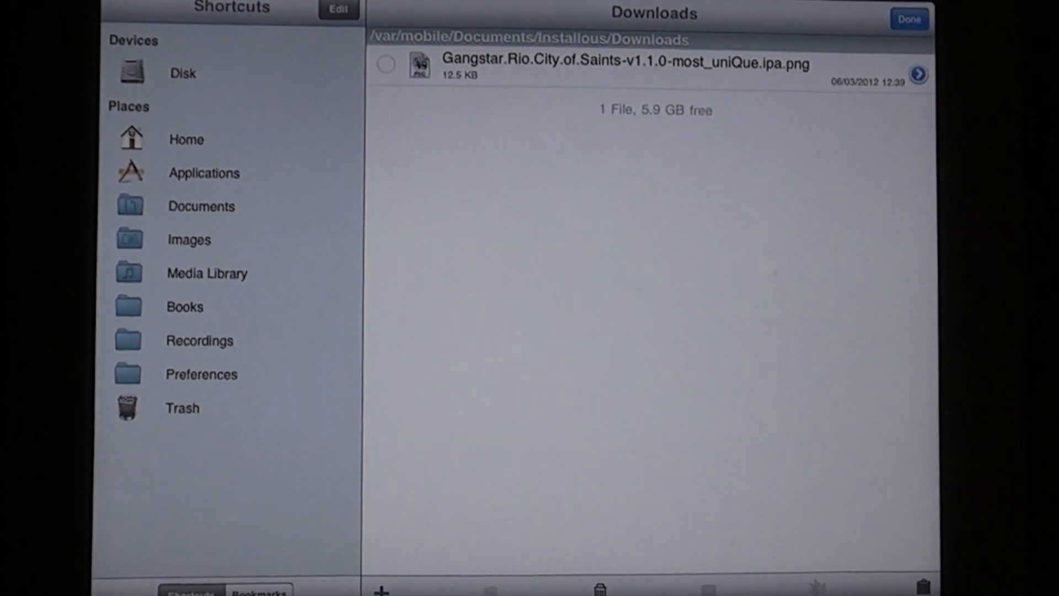
{"action": "left_click", "coordinate": [817, 500]}
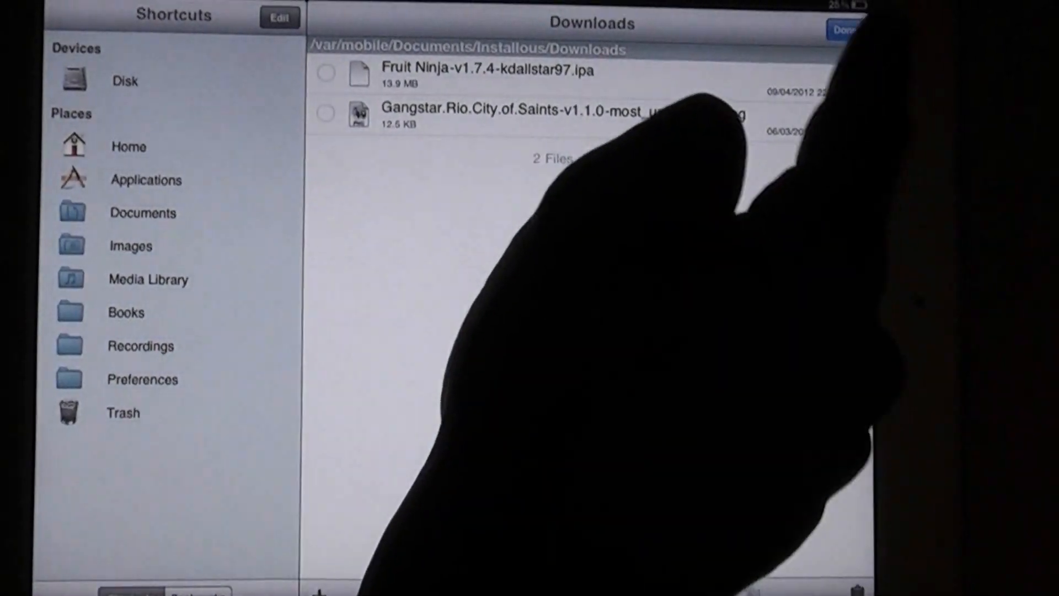
{"action": "left_click", "coordinate": [879, 23]}
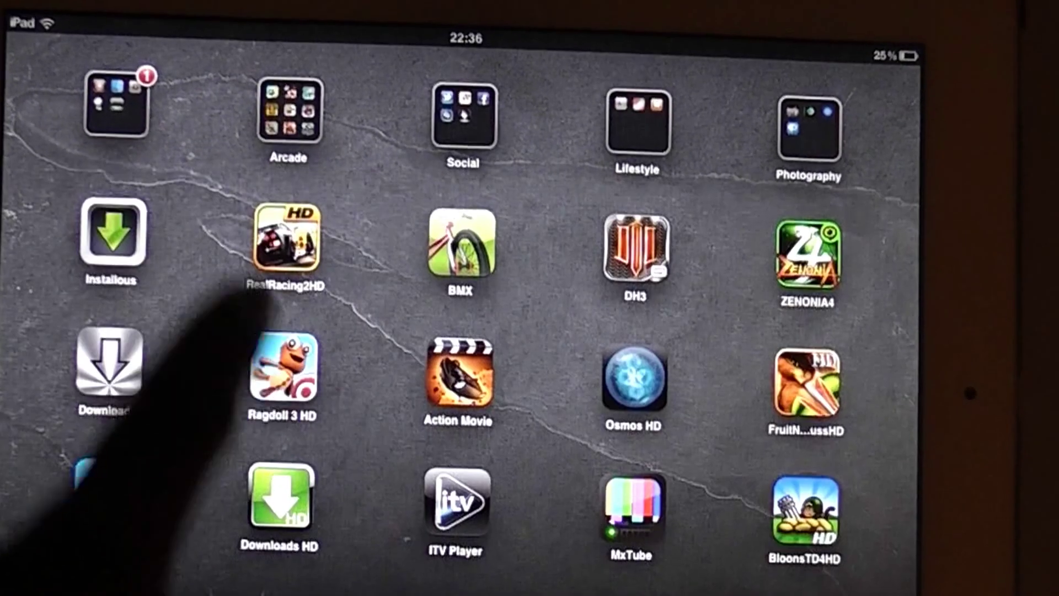
Install Fruit Ninja v1.7.4 from the downloaded .ipa in Installous Downloads
{"action": "left_click", "coordinate": [115, 236]}
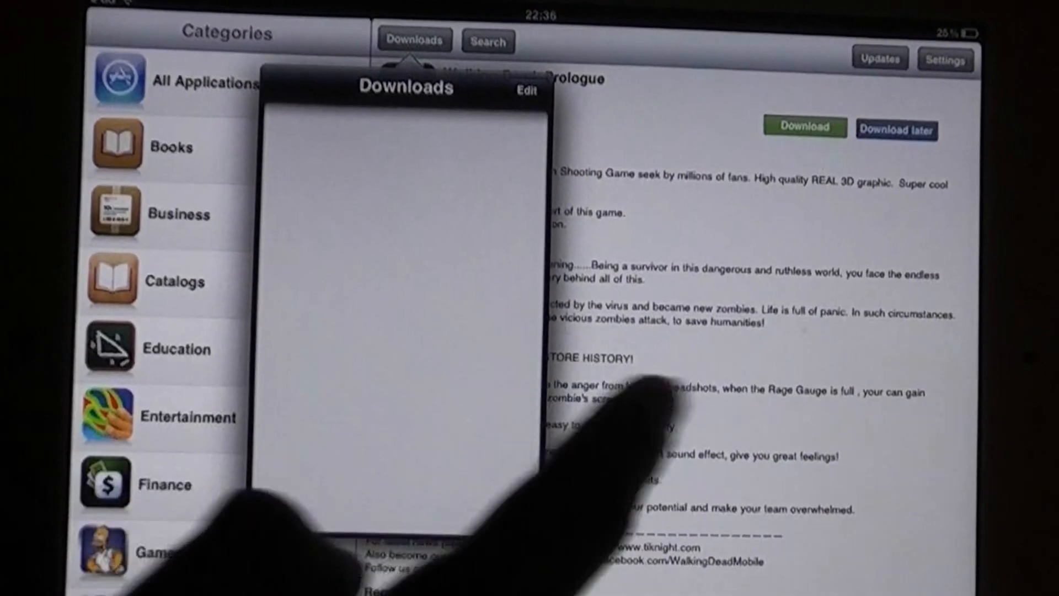
{"action": "left_click", "coordinate": [612, 431]}
{"action": "left_click", "coordinate": [405, 40]}
{"action": "left_click", "coordinate": [380, 169]}
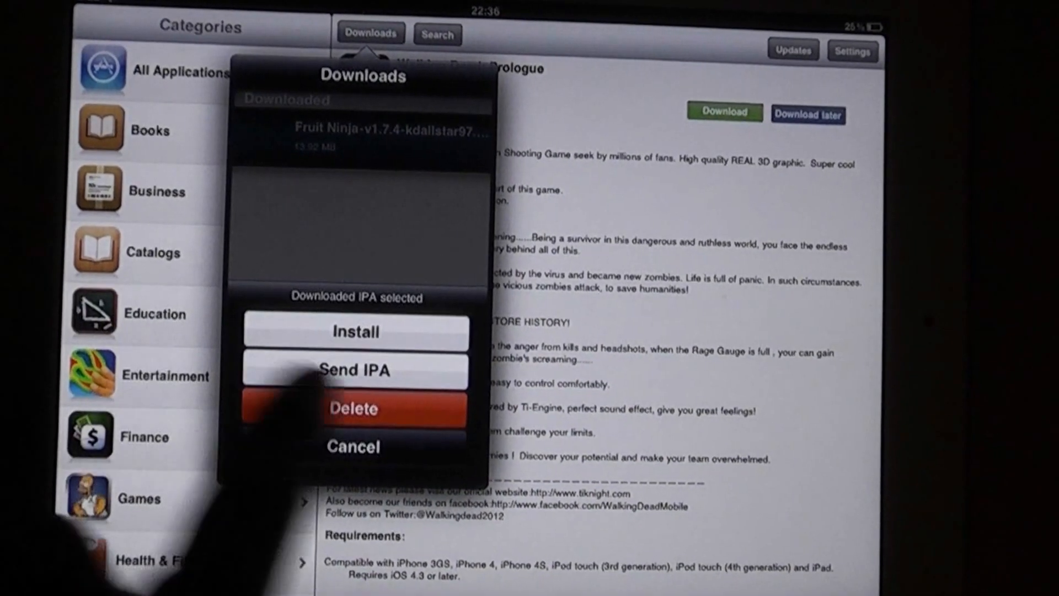
{"action": "left_click", "coordinate": [348, 325]}
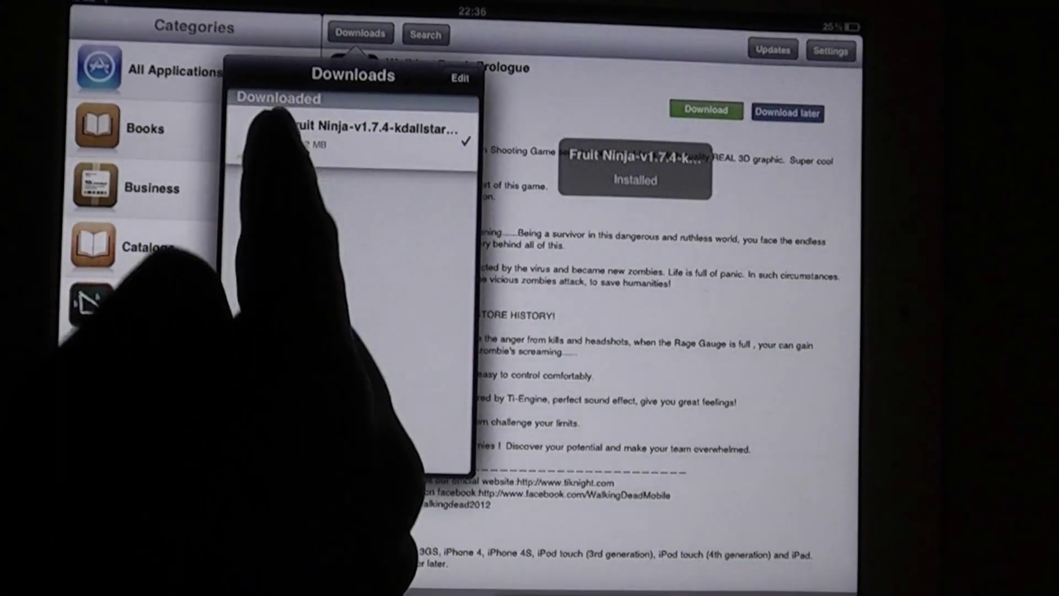
Delete the Fruit Ninja entry from the downloads list and find its icon on the home screen
{"action": "left_click_drag", "start_coordinate": [414, 133], "coordinate": [290, 133]}
{"action": "left_click", "coordinate": [463, 142]}
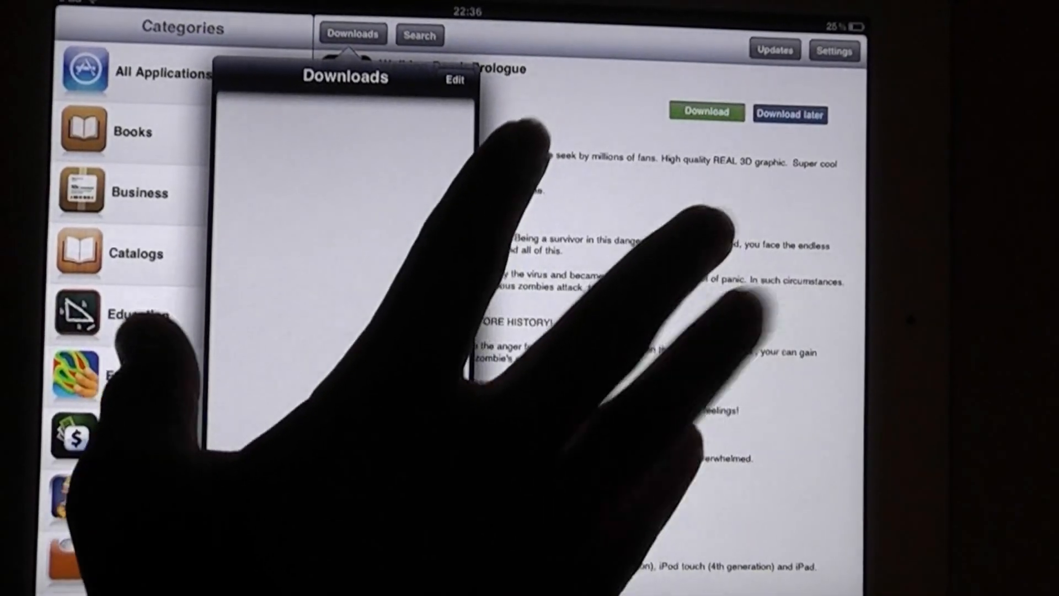
{"action": "key", "text": "super"}
{"action": "left_click_drag", "start_coordinate": [662, 248], "coordinate": [249, 249]}
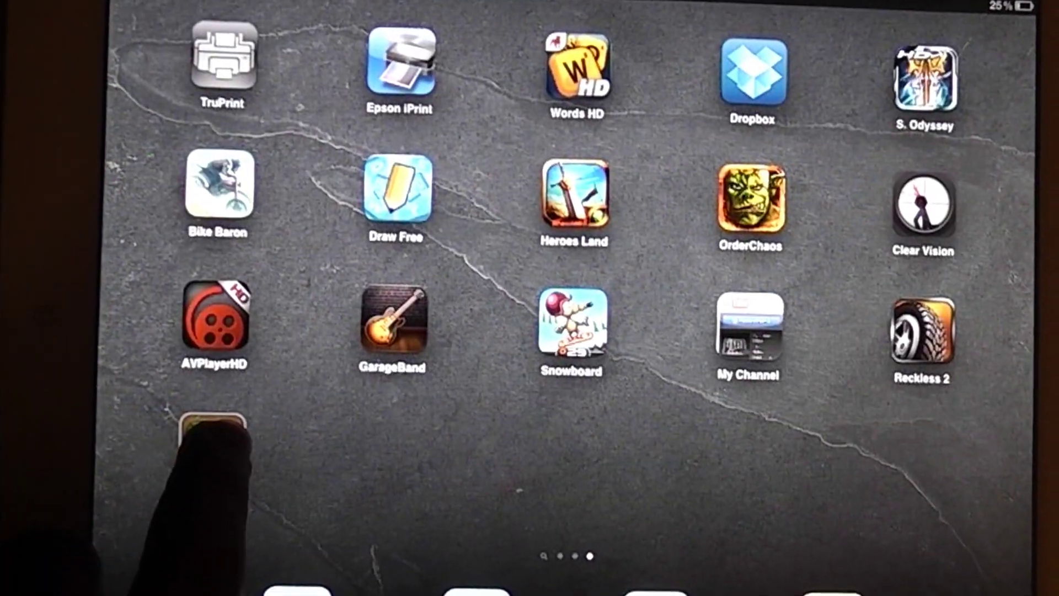
{"action": "left_click", "coordinate": [219, 451]}
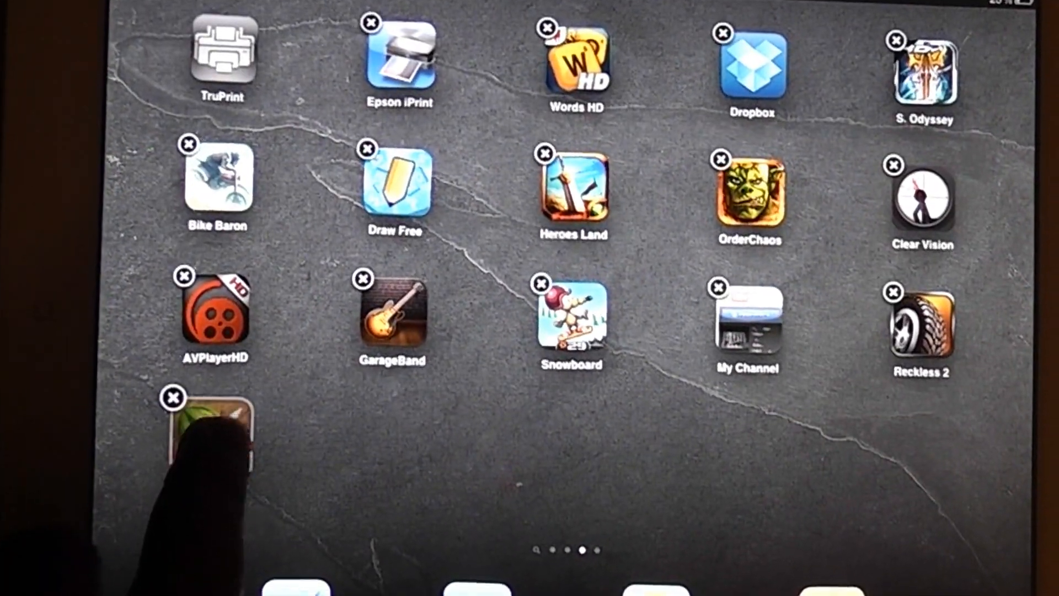
{"action": "key", "text": "Escape"}
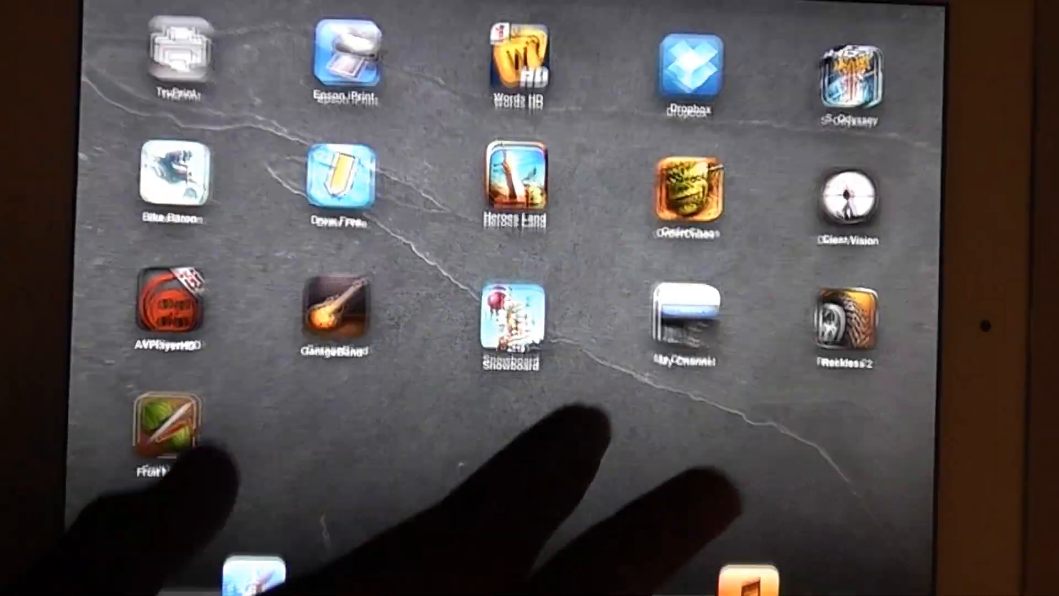
{"action": "mouse_move", "coordinate": [331, 331]}
{"action": "left_mouse_down"}
{"action": "mouse_move", "coordinate": [745, 332]}
{"action": "mouse_move", "coordinate": [248, 331]}
{"action": "left_mouse_up"}
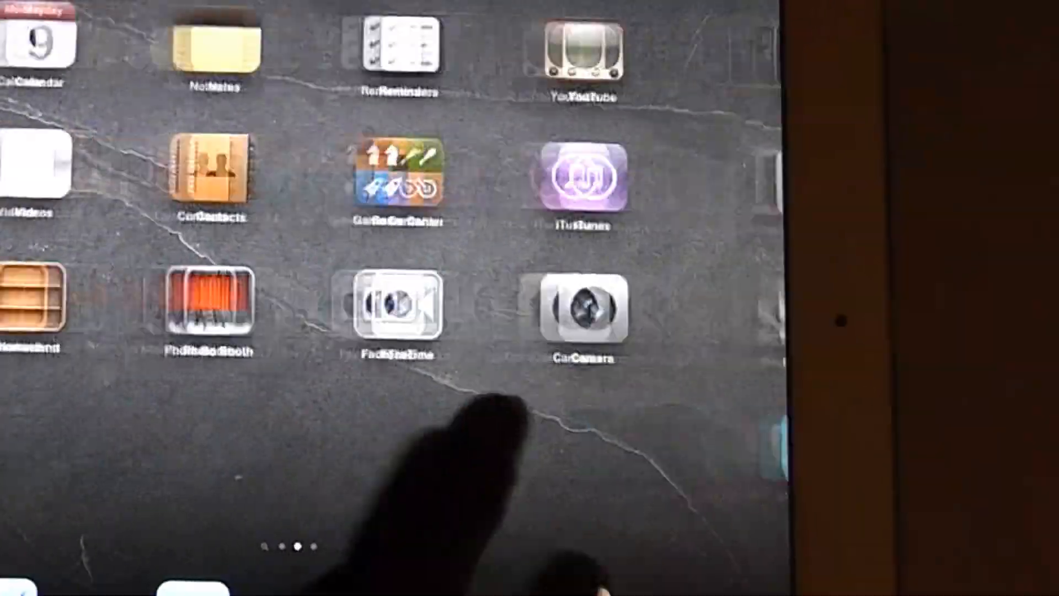
{"action": "mouse_move", "coordinate": [745, 332]}
{"action": "left_mouse_down"}
{"action": "mouse_move", "coordinate": [248, 332]}
{"action": "mouse_move", "coordinate": [414, 331]}
{"action": "left_mouse_up"}
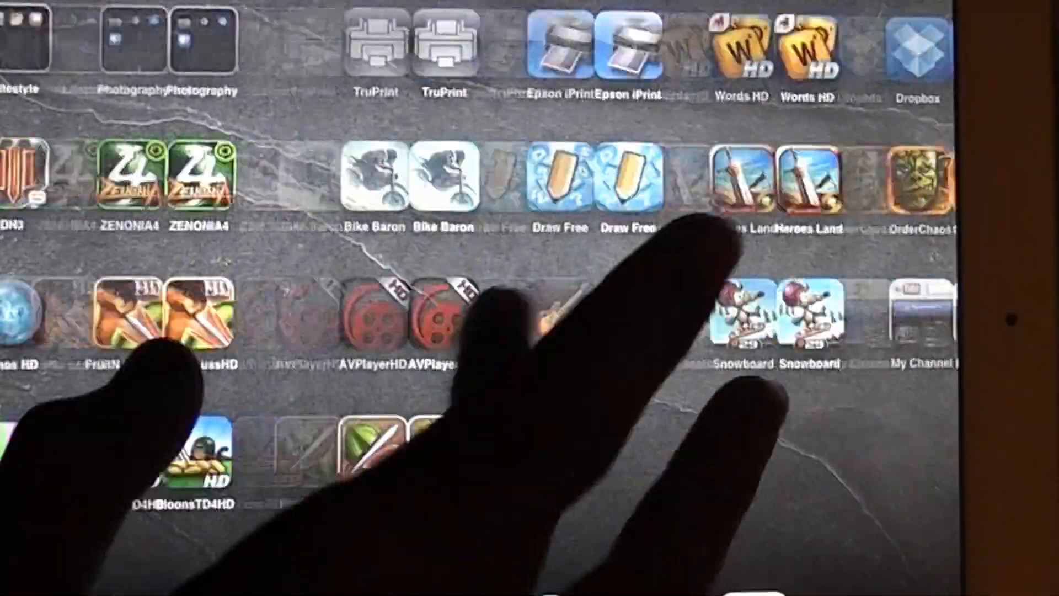